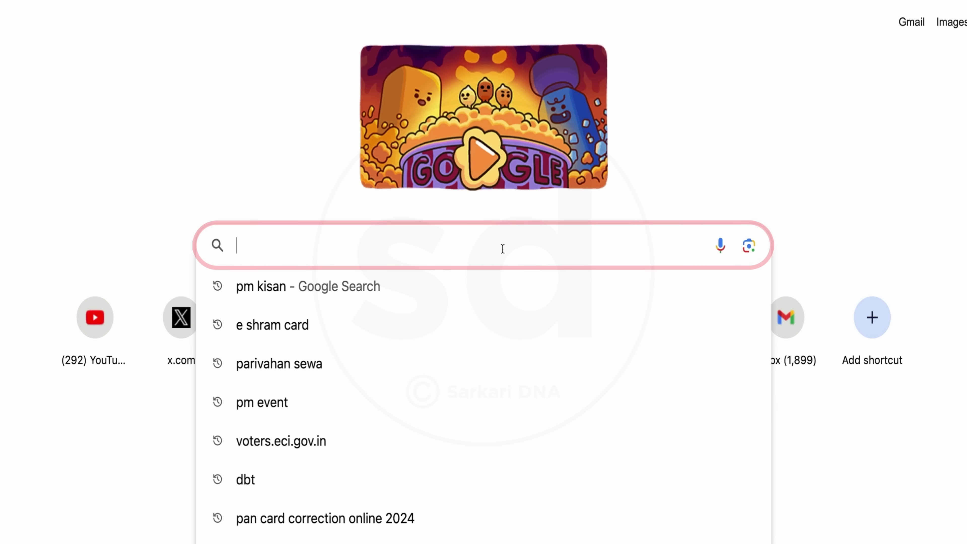
Search Google for 'npci' and open the official National Payments Corporation of India website.
type("npci")
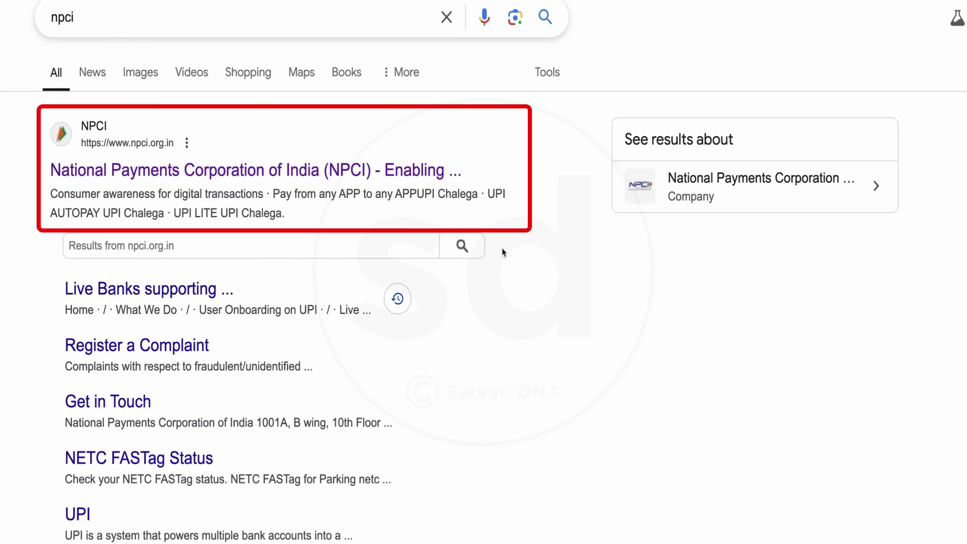
left_click(227, 177)
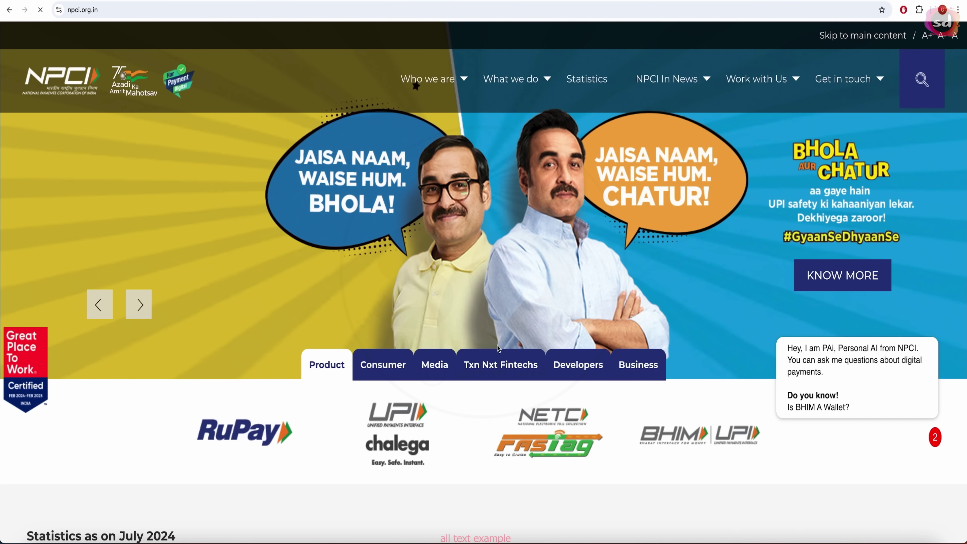
Bring up the homepage's Consumer section listing UPI Complaint and Bharat Aadhaar Seeding Enabler (BASE).
scroll(499, 349, "down", 1)
scroll(393, 325, "down", 4)
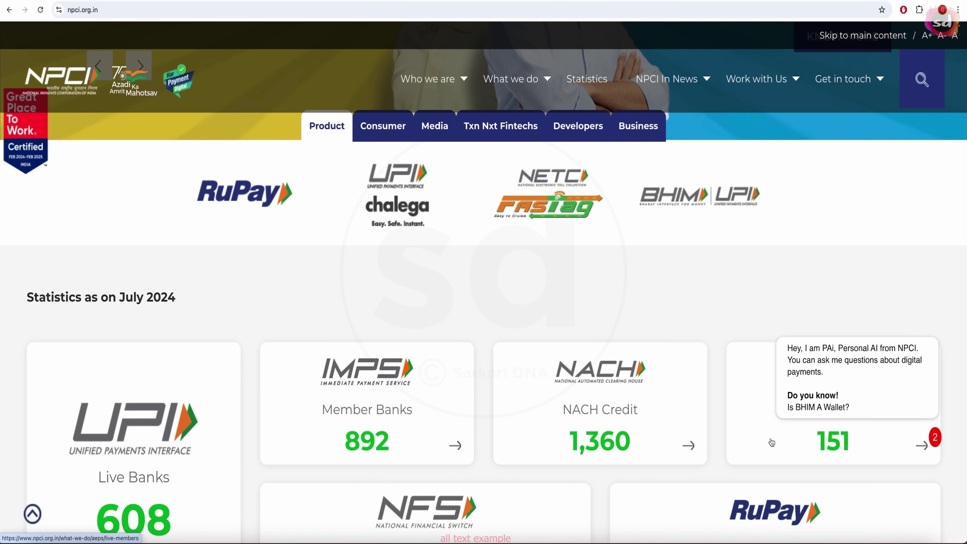
scroll(523, 354, "up", 5)
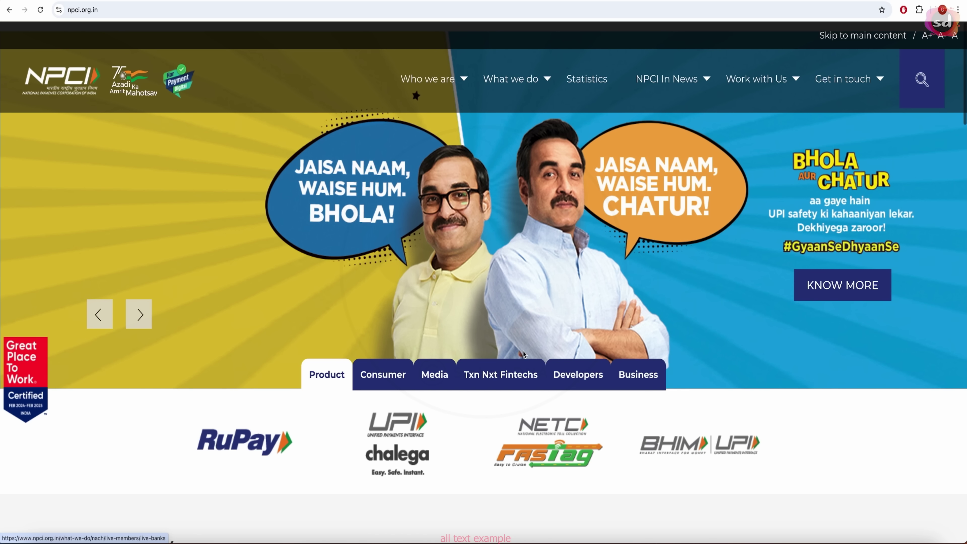
scroll(523, 355, "down", 1)
left_click(392, 367)
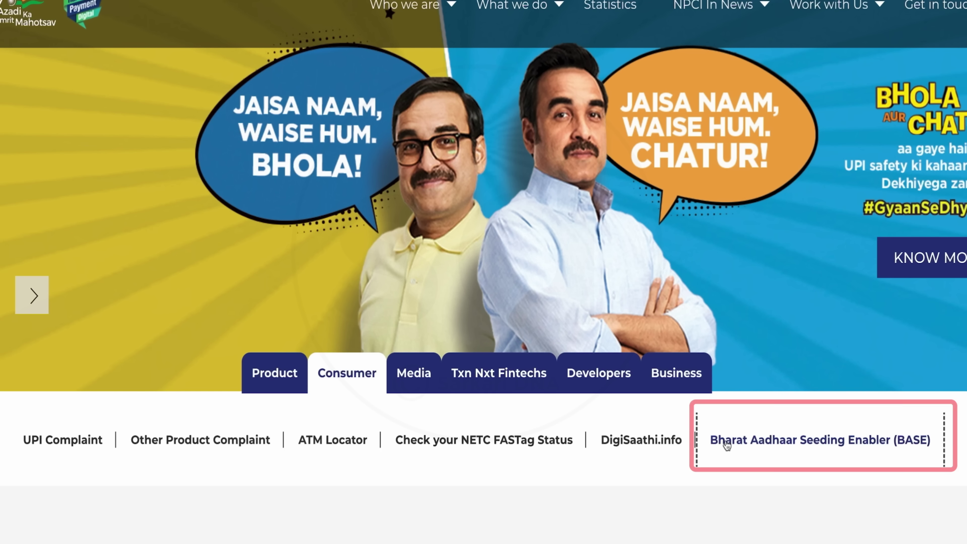
Open the BASE Aadhaar seeding service, enter the Aadhaar number, and choose Seeding.
left_click(727, 442)
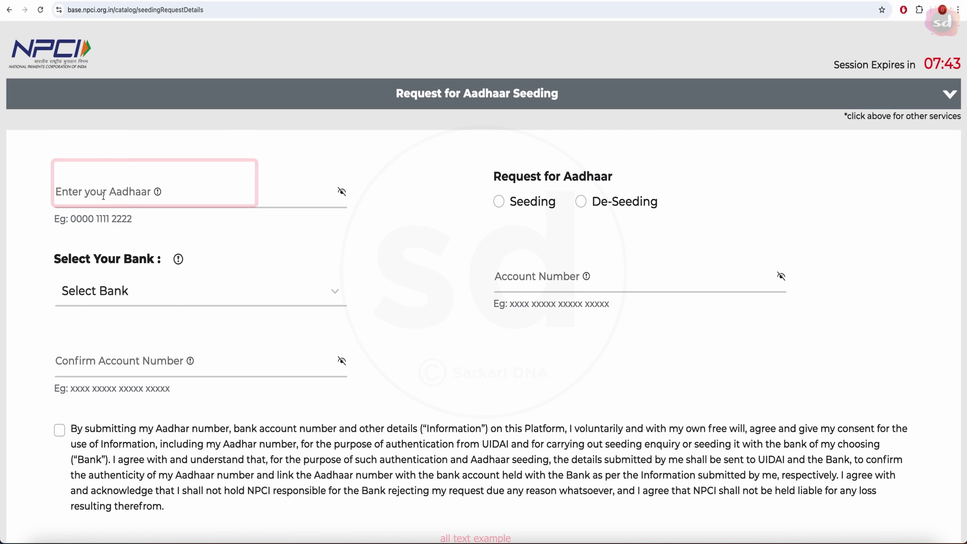
left_click(103, 195)
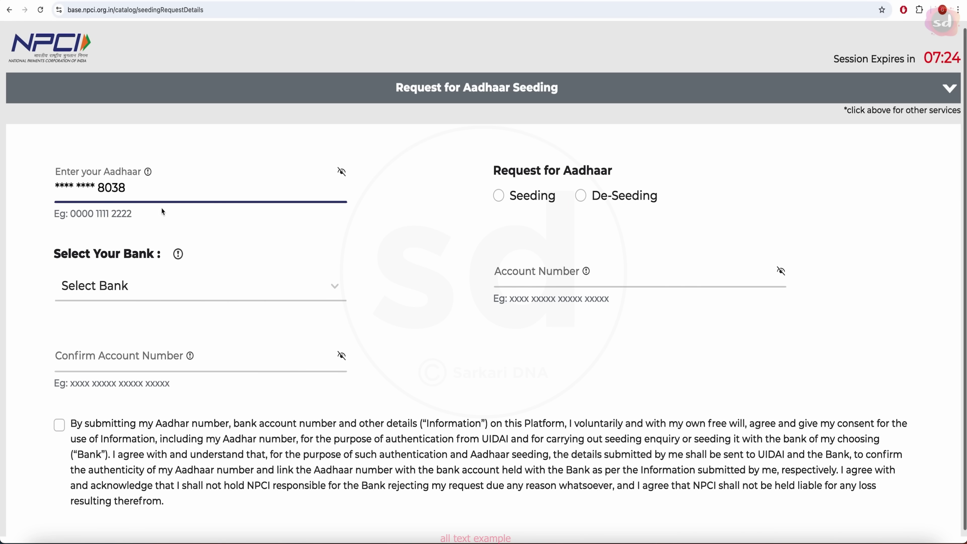
left_click(499, 195)
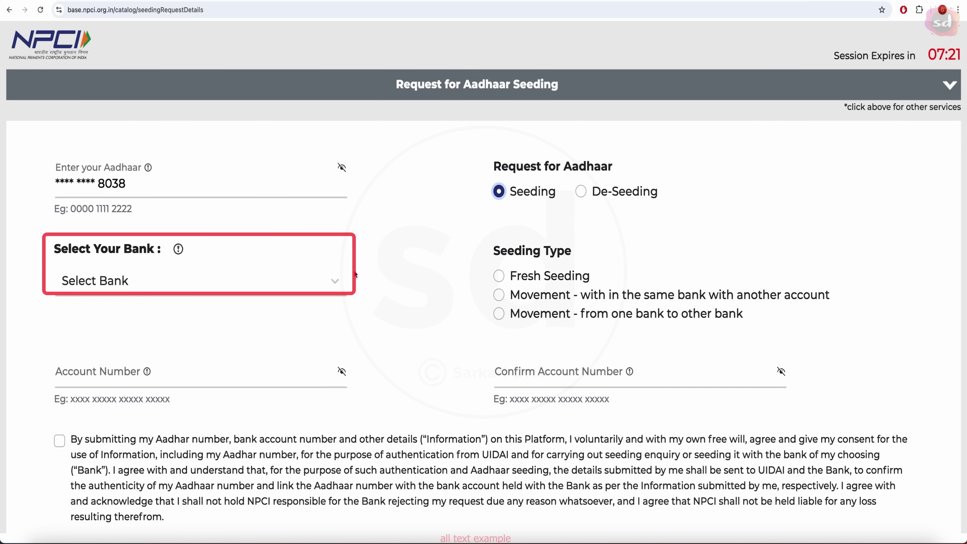
Select BANK OF INDIA and seeding type 'Movement - from one bank to other bank'.
left_click(335, 282)
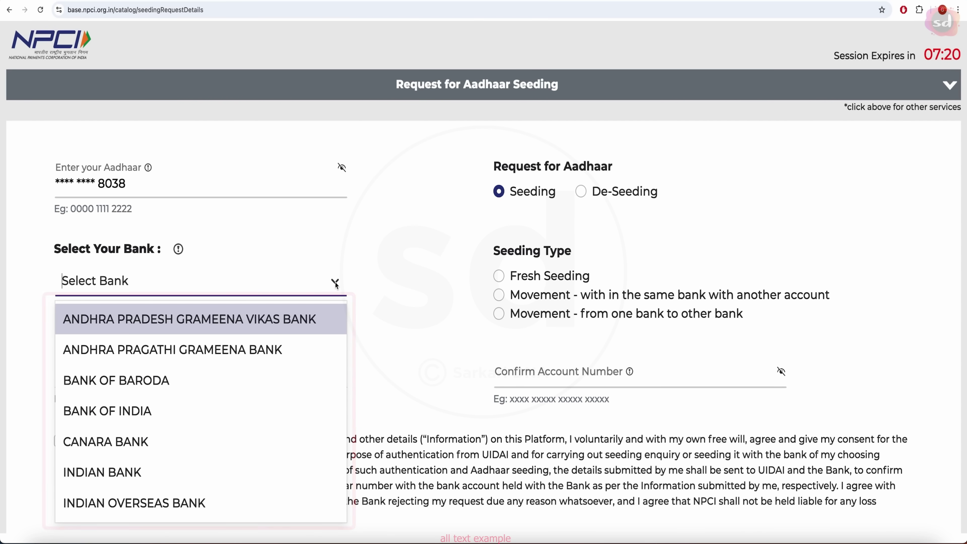
scroll(224, 402, "down", 1)
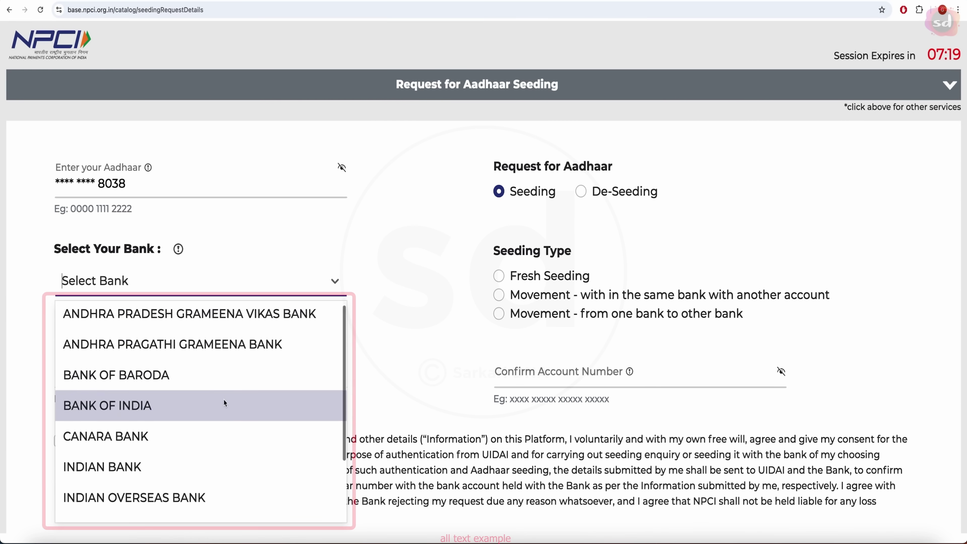
scroll(223, 403, "down", 1)
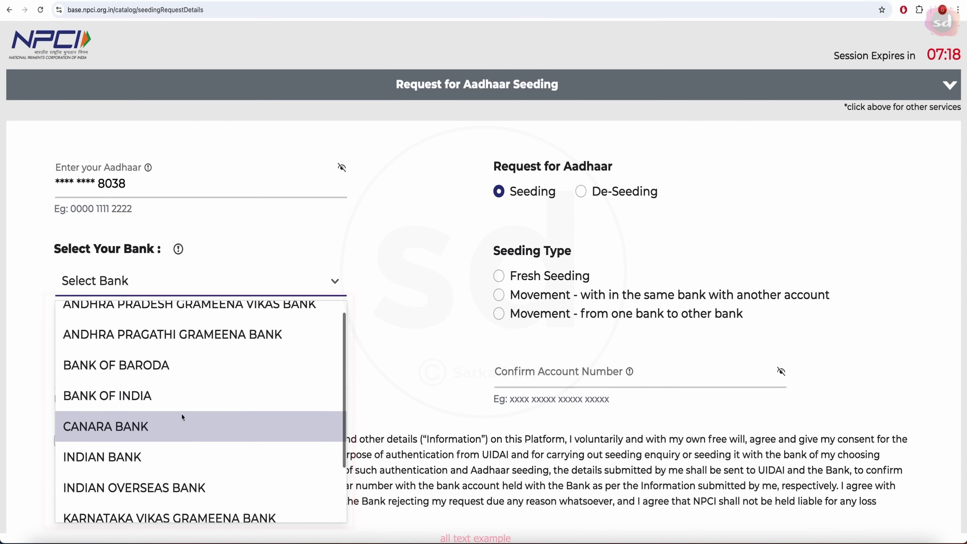
left_click(150, 402)
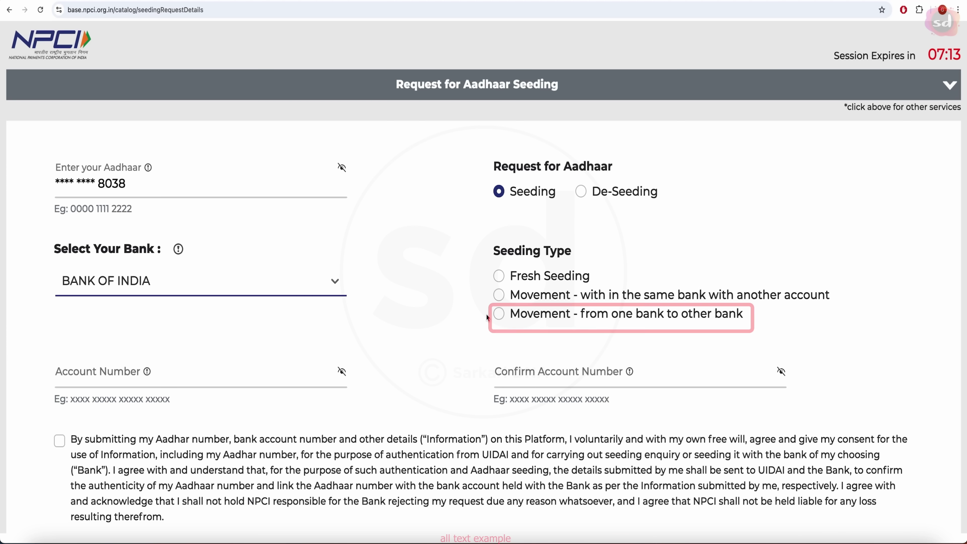
left_click(500, 314)
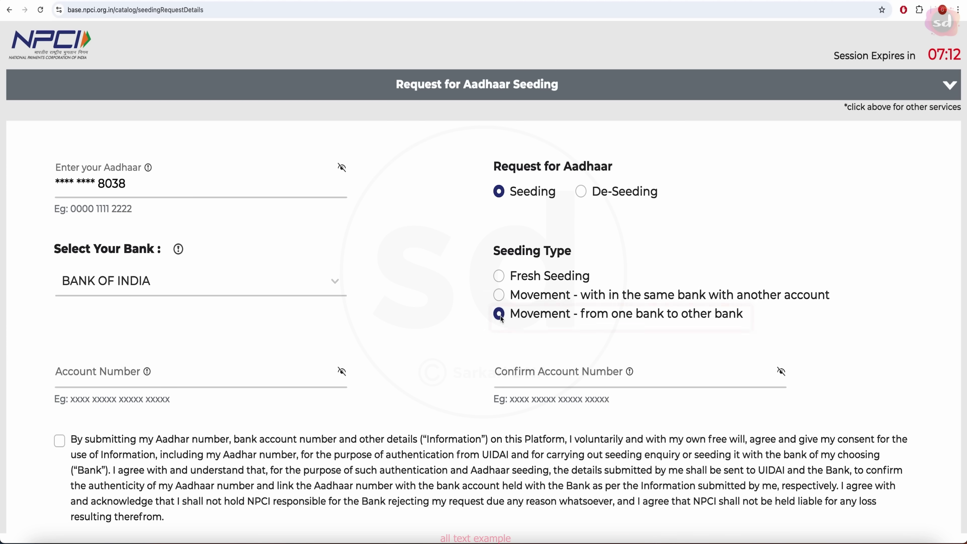
Enter the bank account number and confirm it in the second account field.
left_click(195, 379)
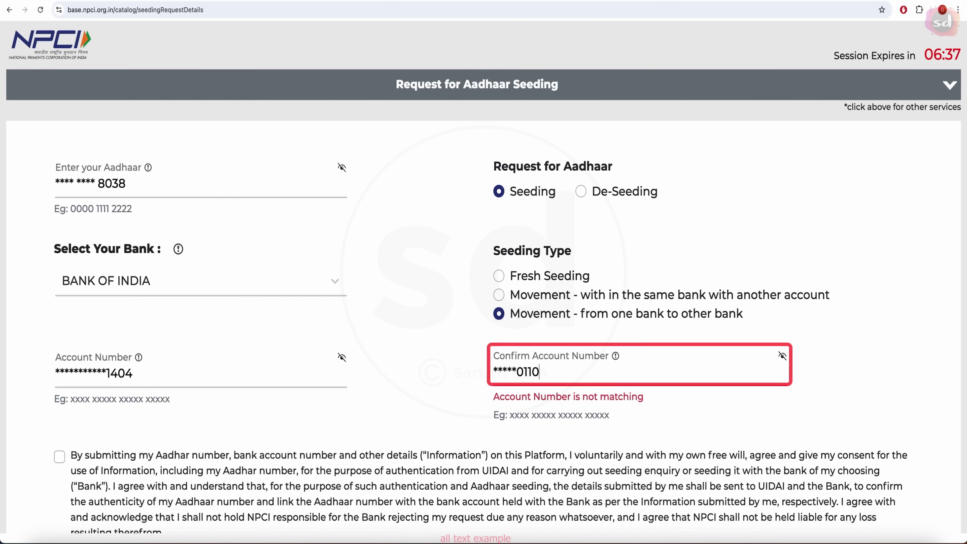
type("04")
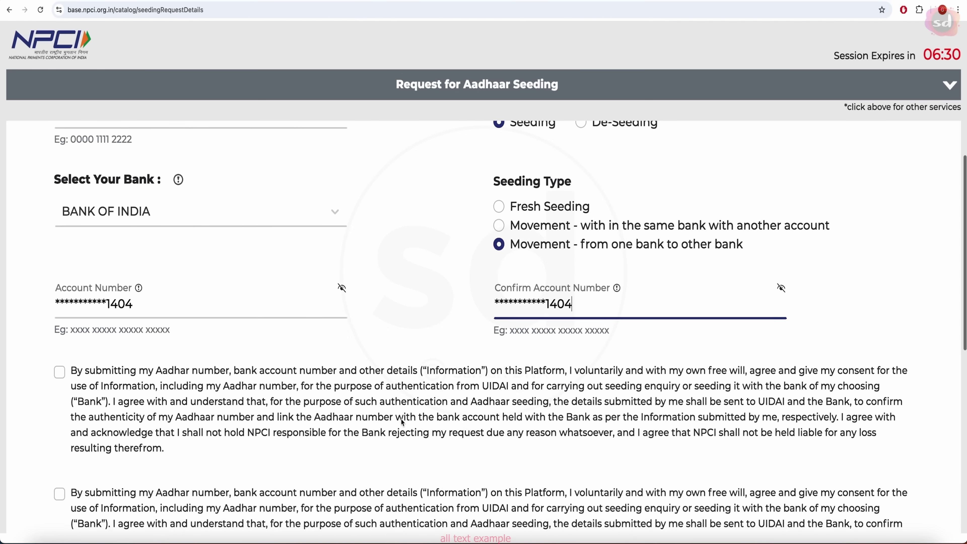
scroll(403, 421, "down", 2)
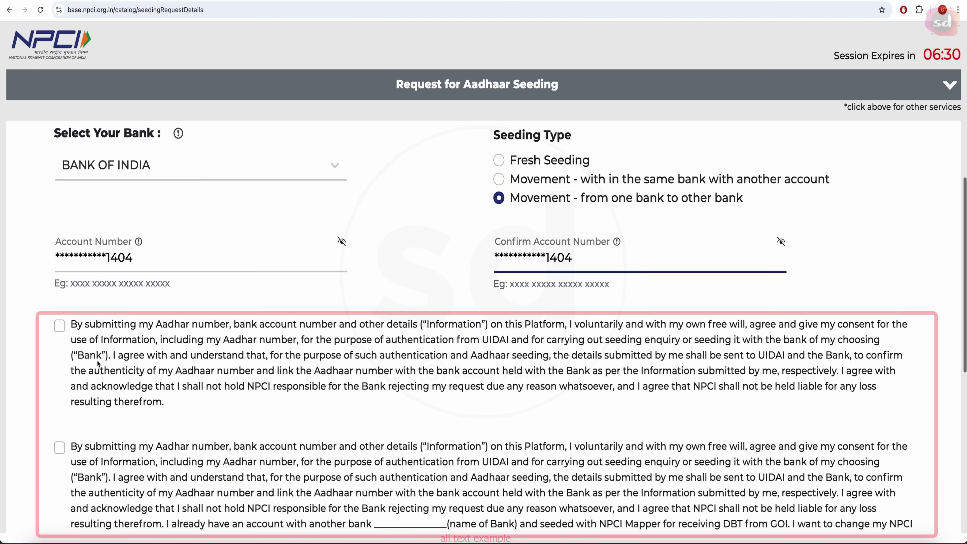
Agree to both consent statements, fill in the captcha, and proceed to the Terms and Conditions.
left_click(61, 327)
scroll(72, 368, "down", 2)
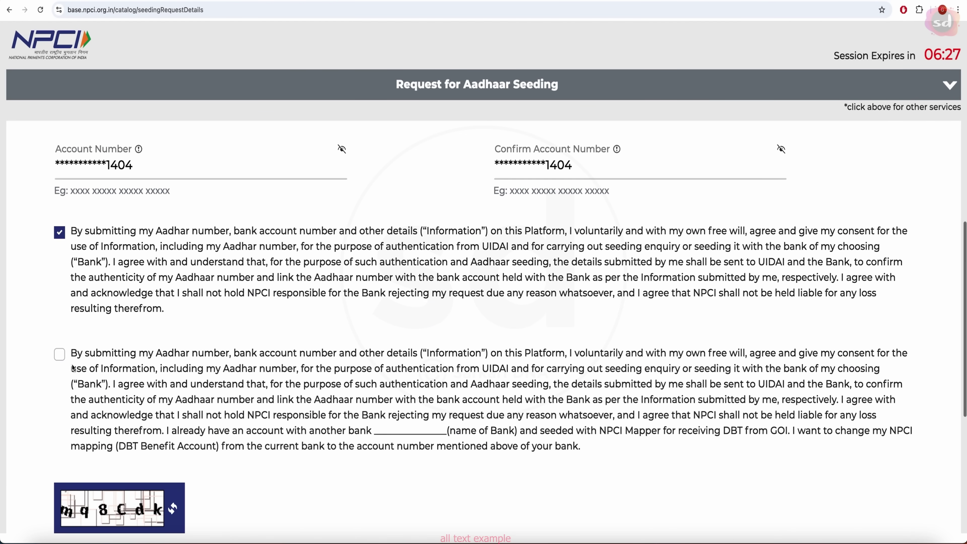
left_click(60, 354)
scroll(115, 404, "down", 4)
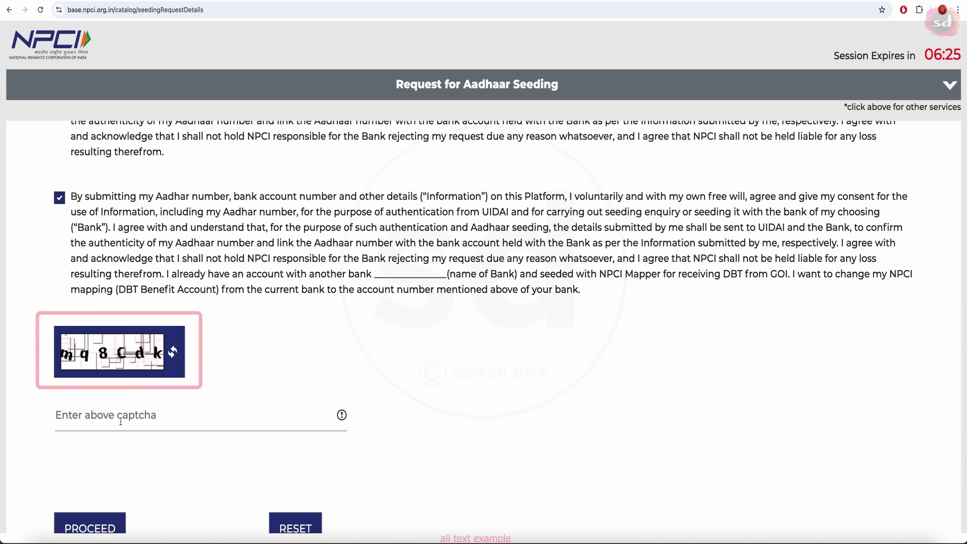
left_click(121, 421)
type("m")
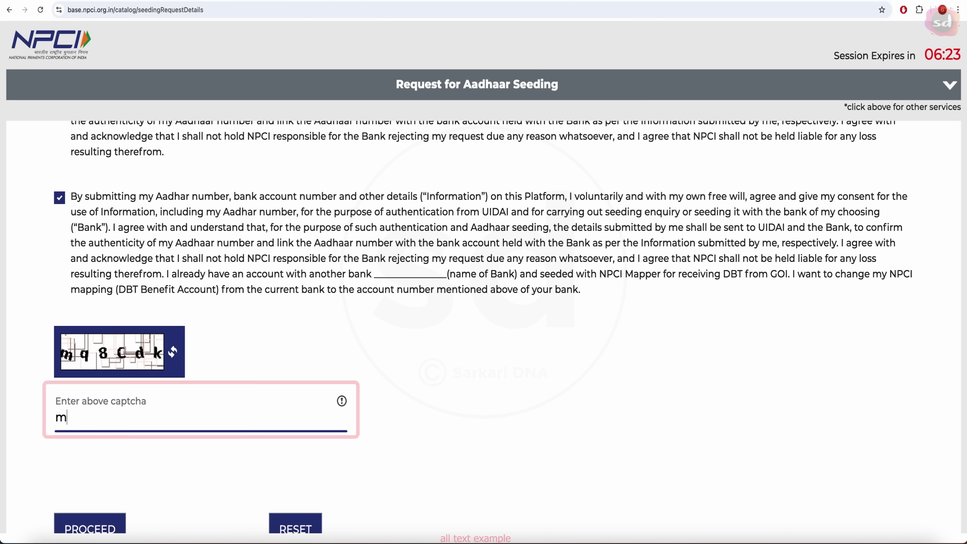
type("q8cdk")
scroll(171, 451, "down", 2)
left_click(96, 455)
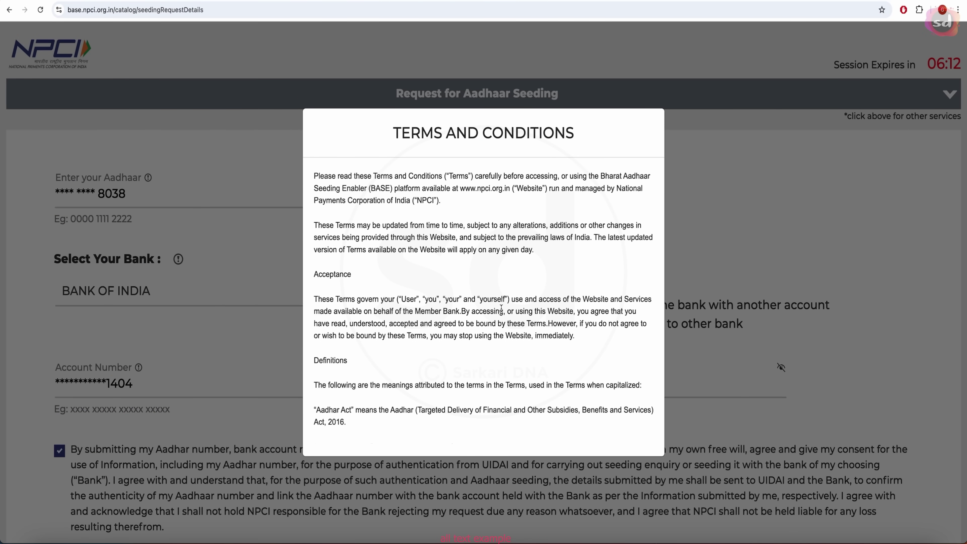
Read the Terms and Conditions through to the end and accept them with Agree and Continue.
scroll(494, 319, "down", 15)
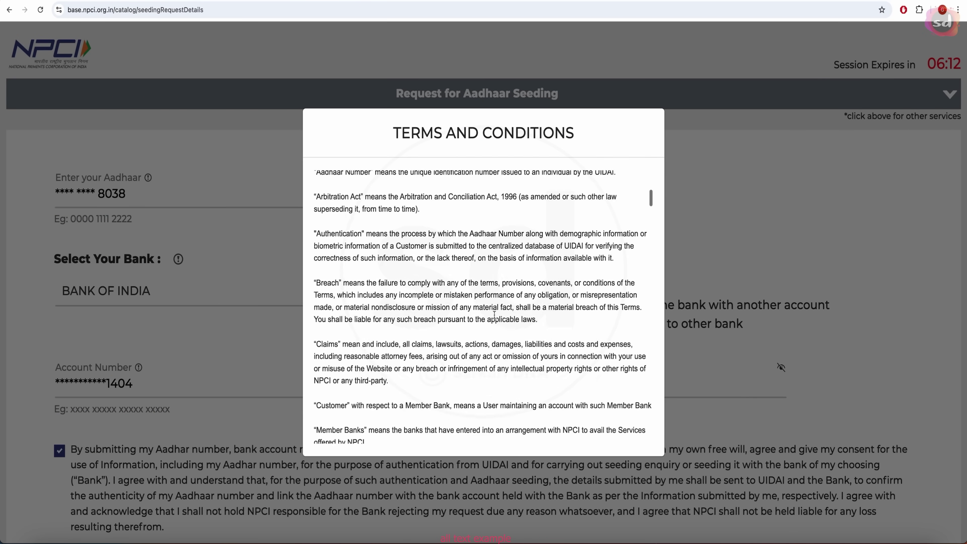
scroll(462, 360, "down", 15)
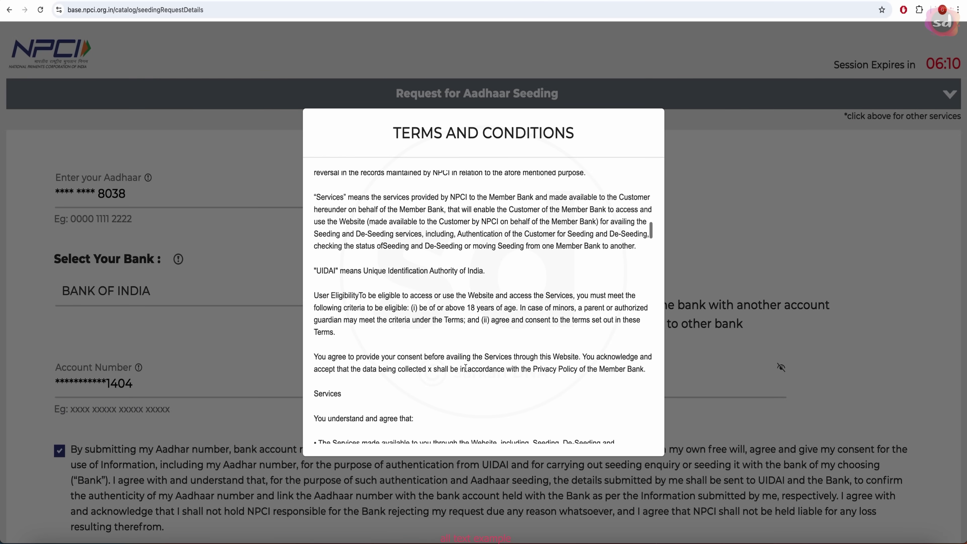
scroll(461, 347, "down", 15)
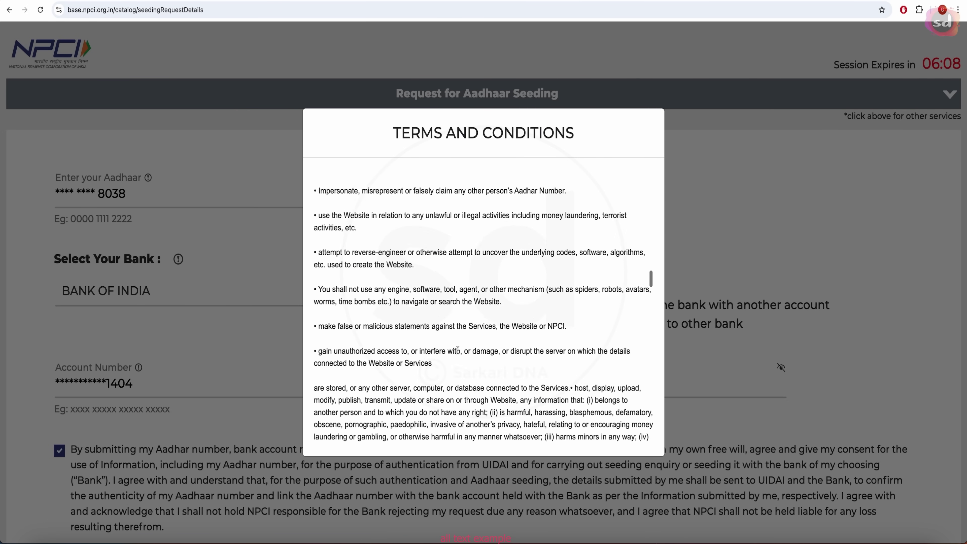
scroll(462, 393, "down", 15)
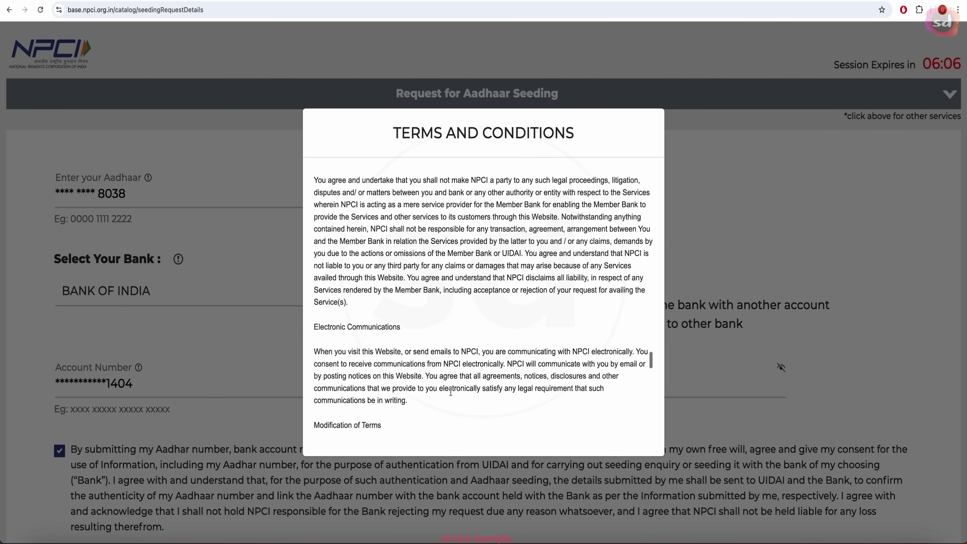
scroll(466, 401, "down", 5)
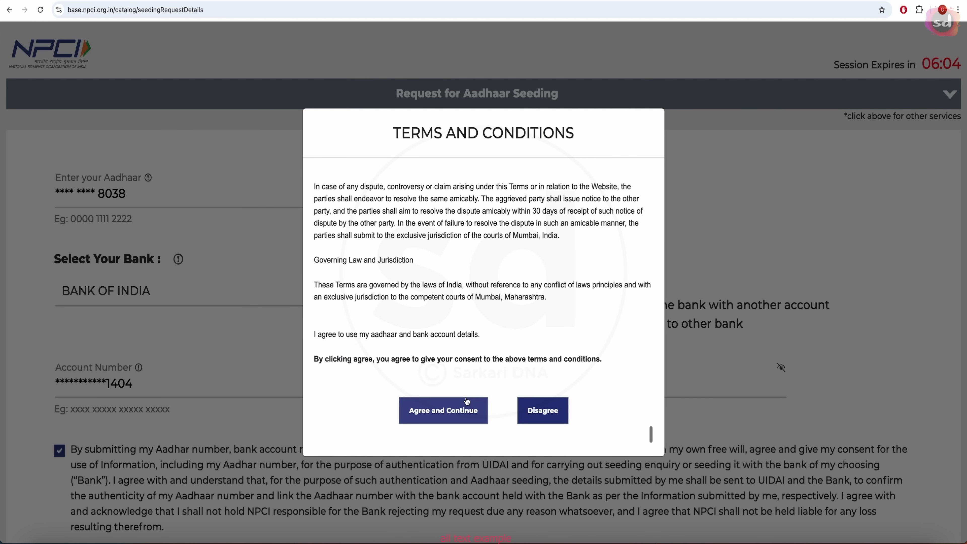
left_click(454, 413)
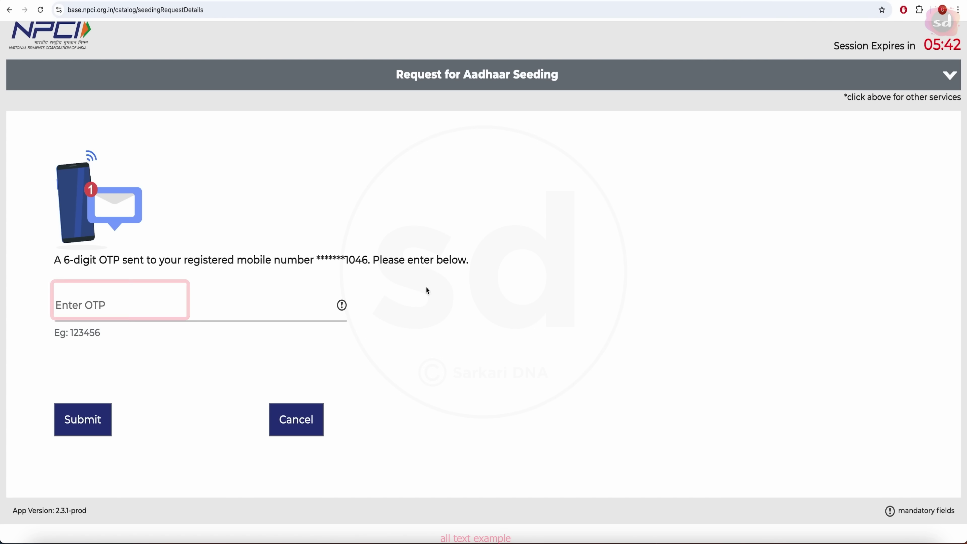
Submit the seeding request with the 6-digit OTP sent to the registered mobile.
left_click(172, 305)
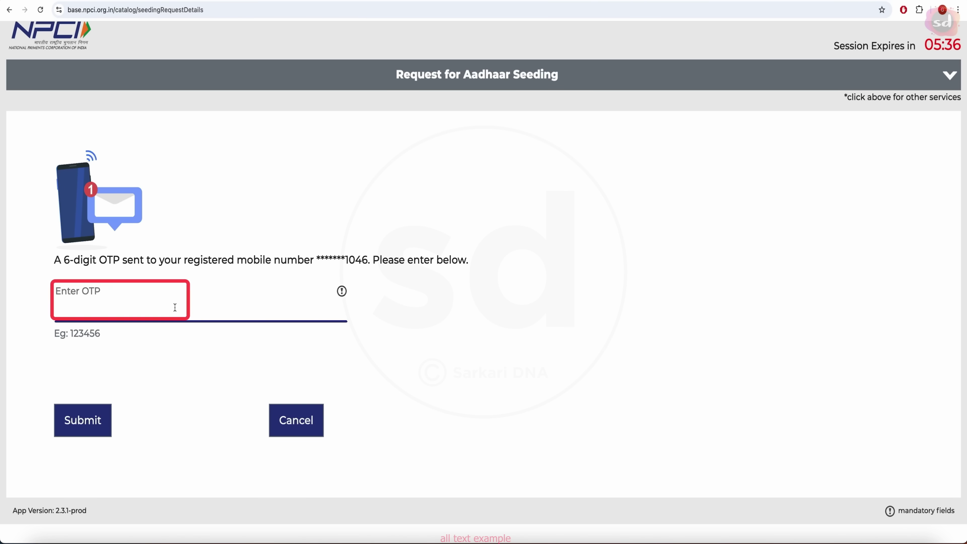
type("123456")
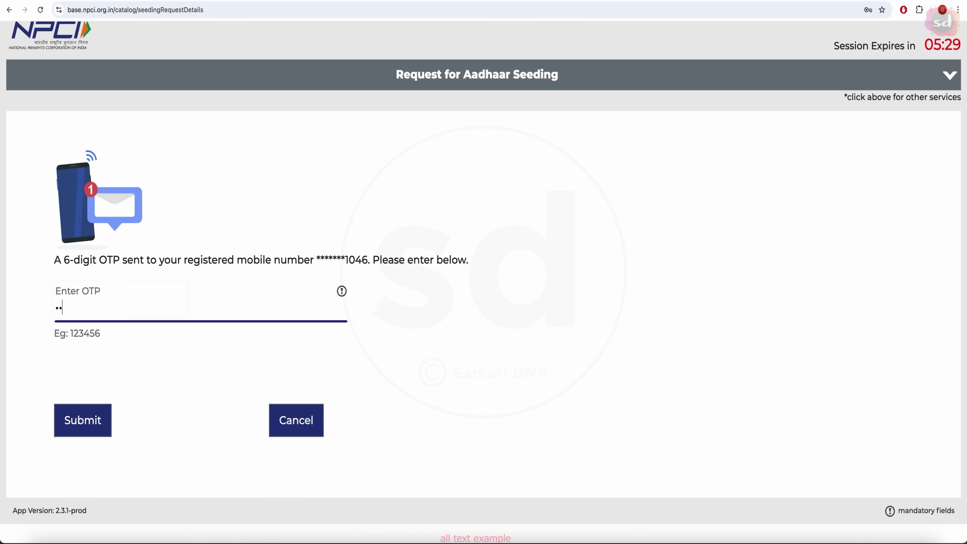
left_click(73, 430)
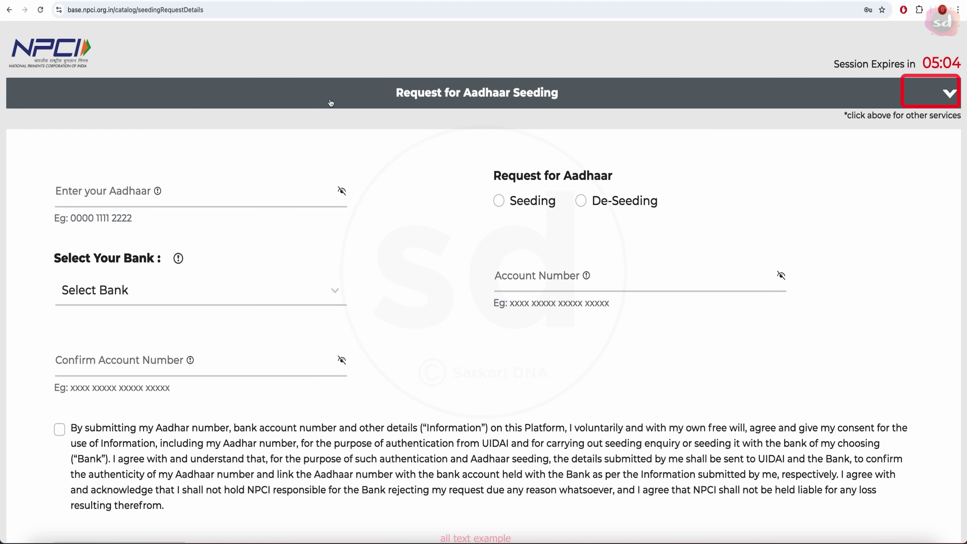
Check the Seeding request's status for 01/10/2024, showing it Under process.
left_click(330, 102)
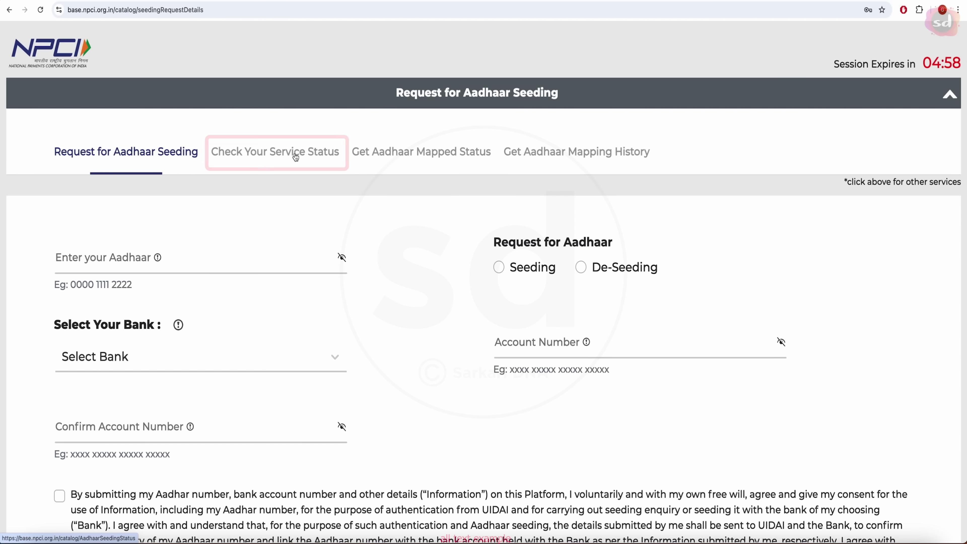
left_click(302, 157)
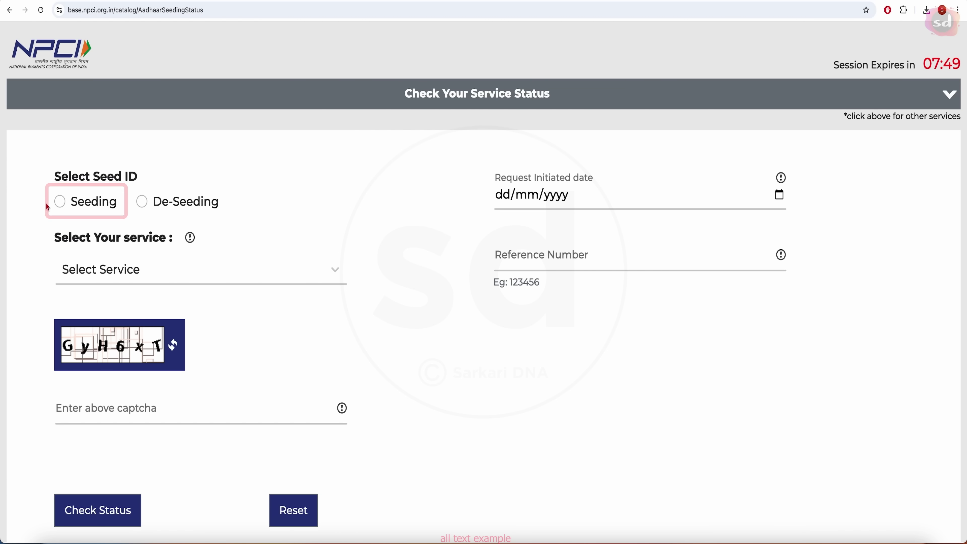
left_click(60, 205)
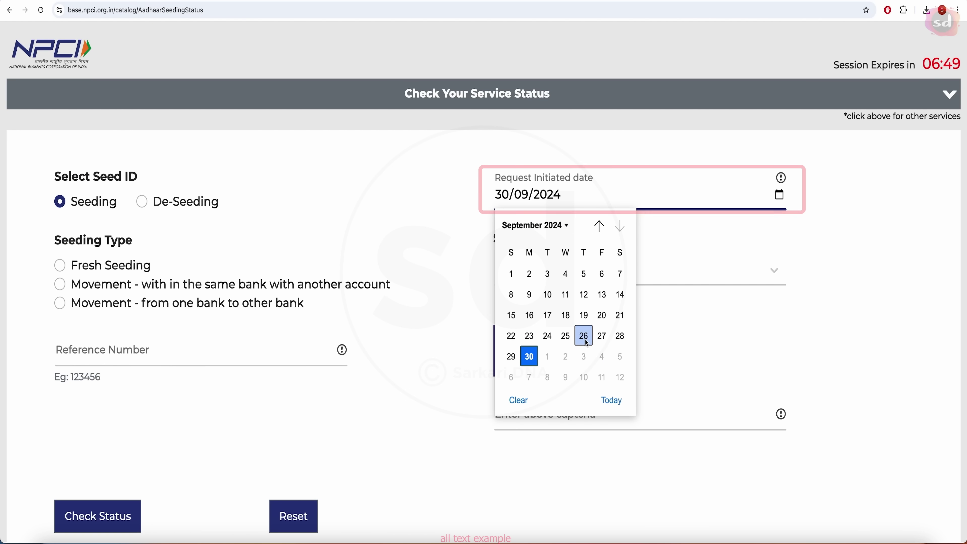
left_click(588, 343)
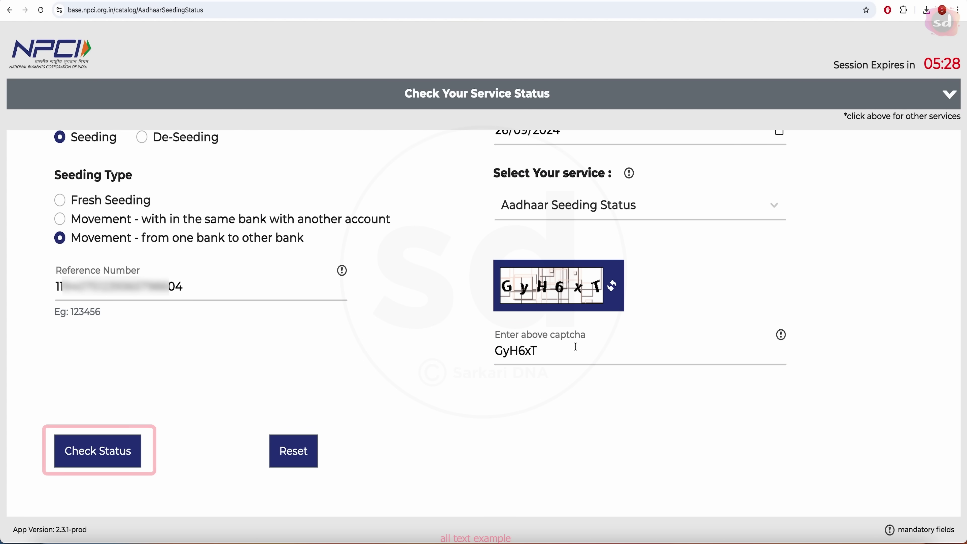
left_click(98, 450)
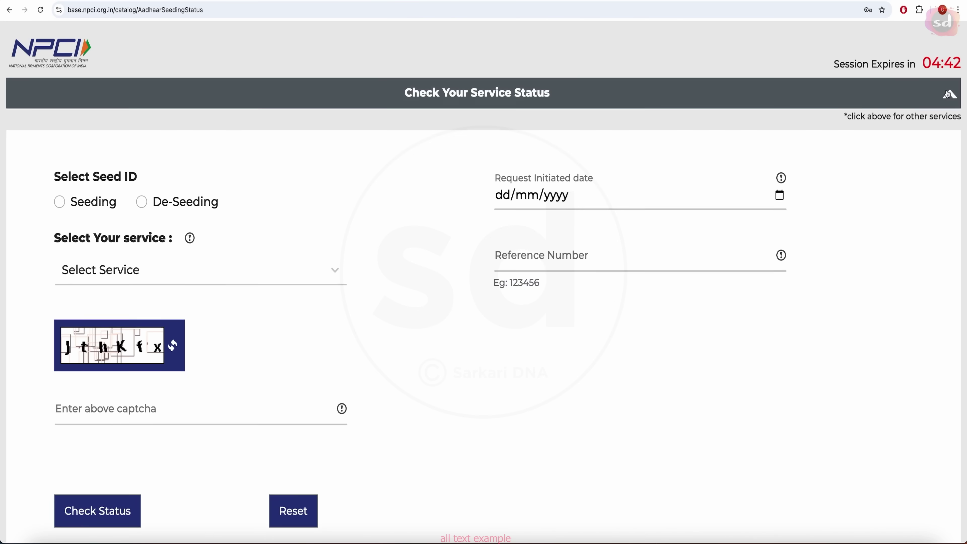
Expand the header's services row on the Check Your Service Status page.
left_click(947, 95)
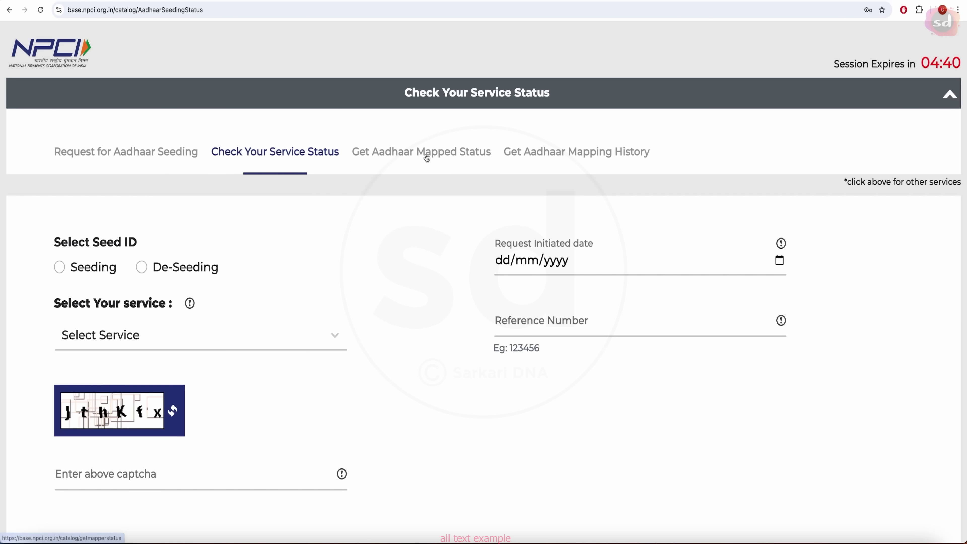
Verify via OTP in Get Aadhaar Mapped Status that Aadhaar is Enabled for DBT with BANK OF INDIA.
left_click(426, 156)
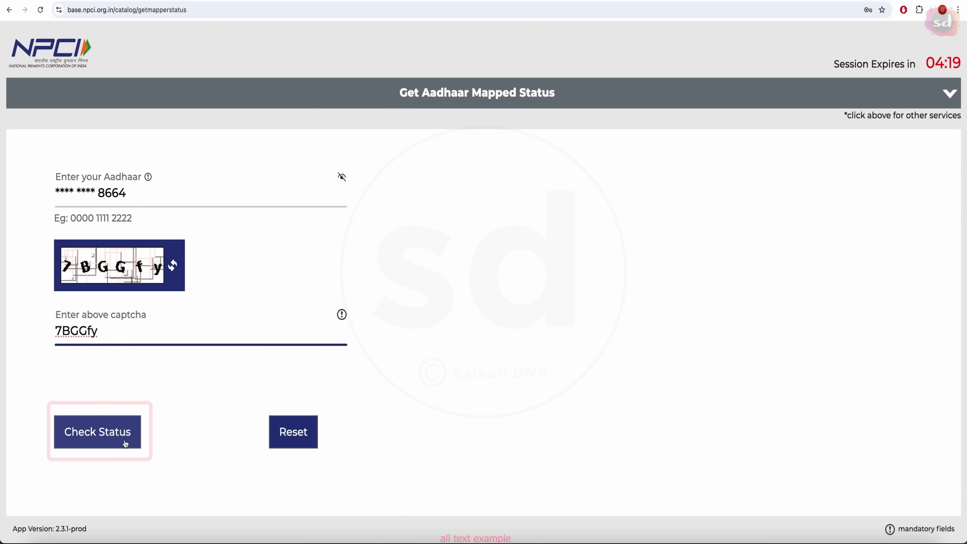
left_click(118, 438)
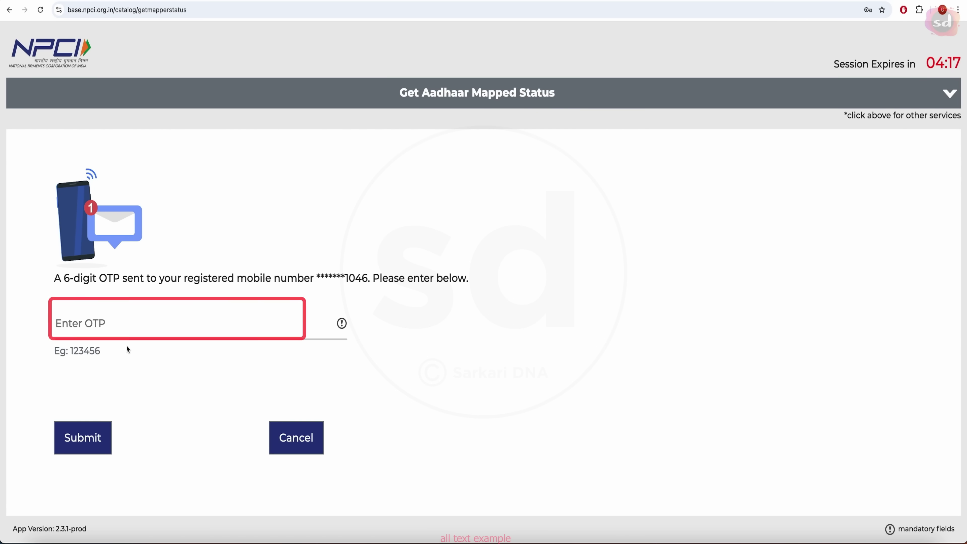
left_click(122, 330)
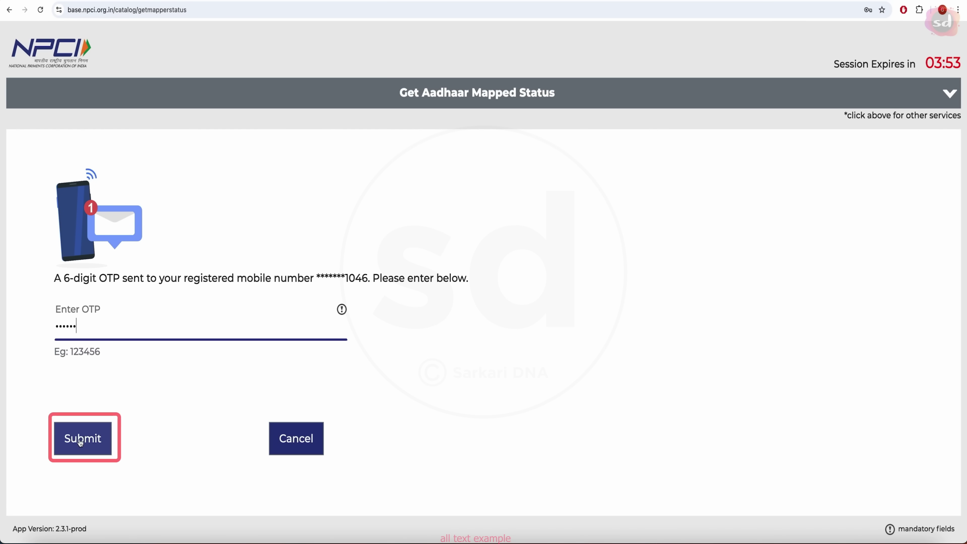
left_click(80, 439)
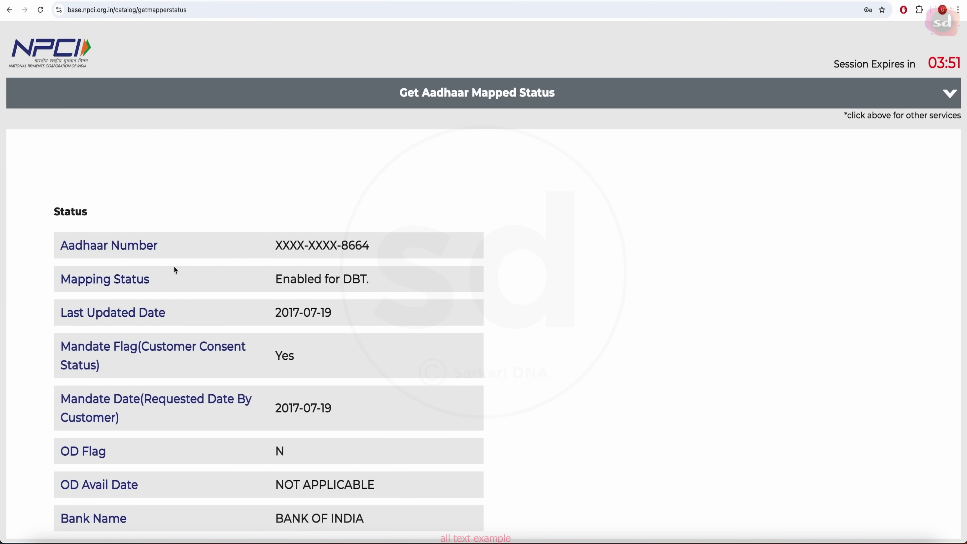
scroll(318, 326, "down", 1)
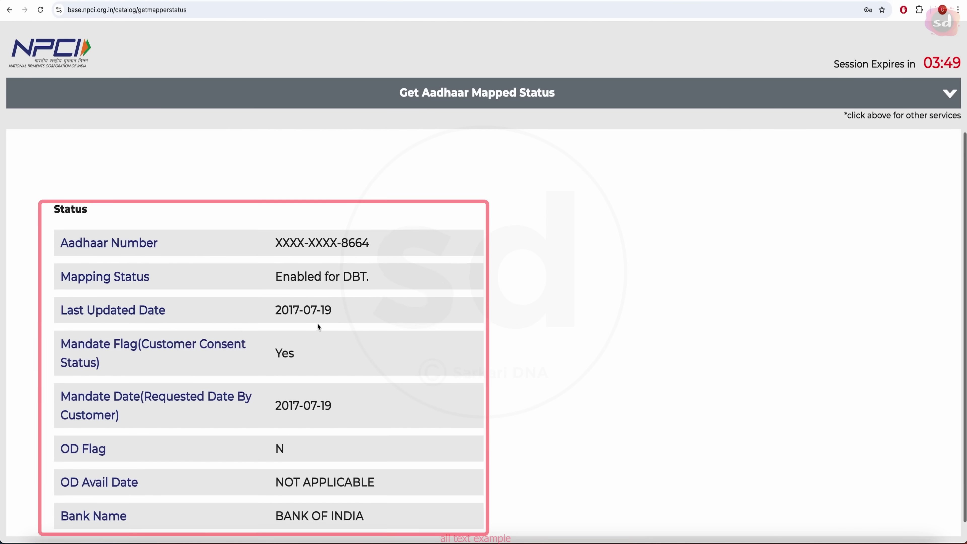
scroll(318, 326, "down", 1)
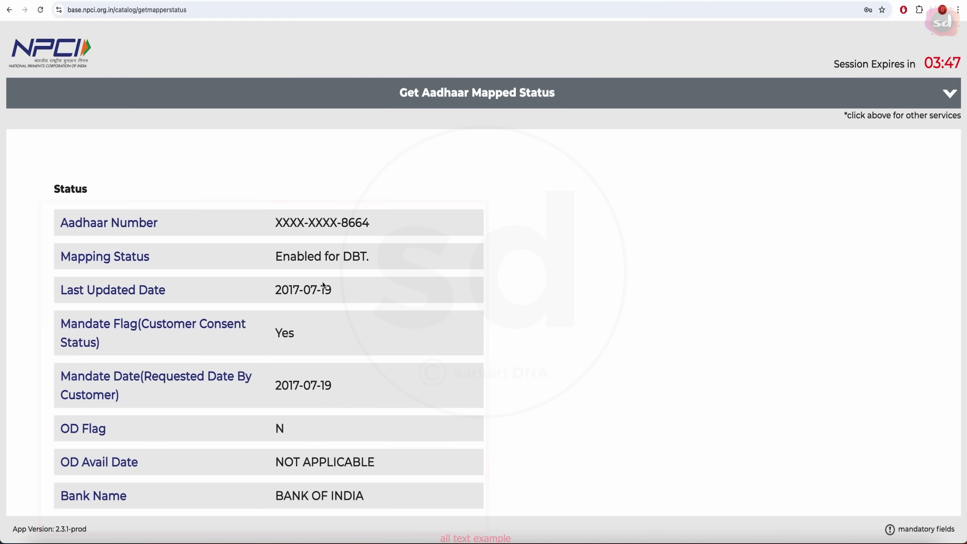